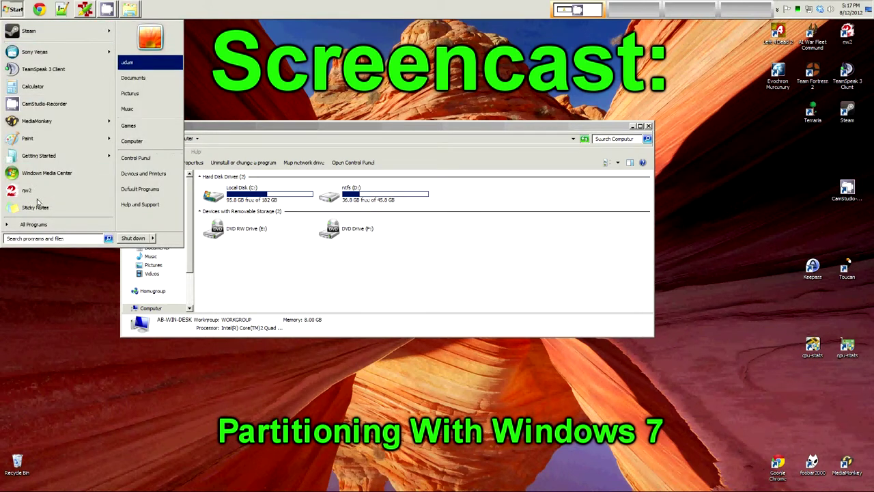
Step: Launch 'Create and format hard disk partitions' from a Start menu search for 'hard'
click(34, 224)
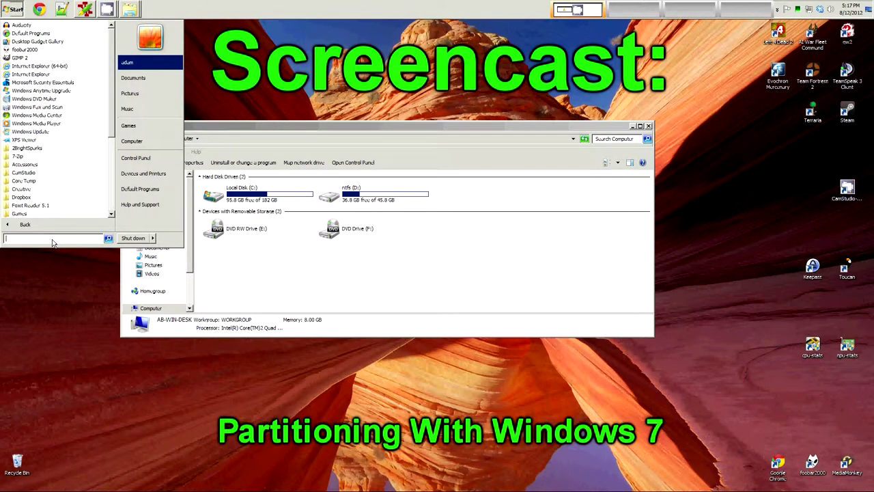
text(hard)
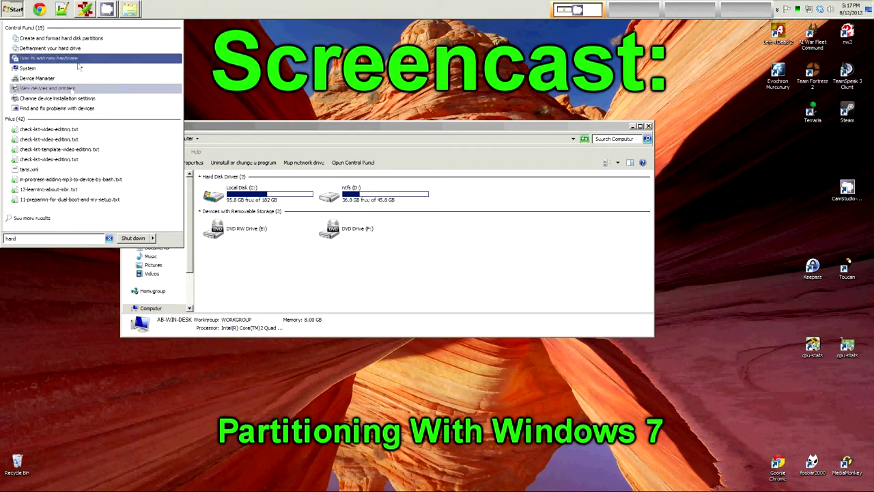
click(75, 39)
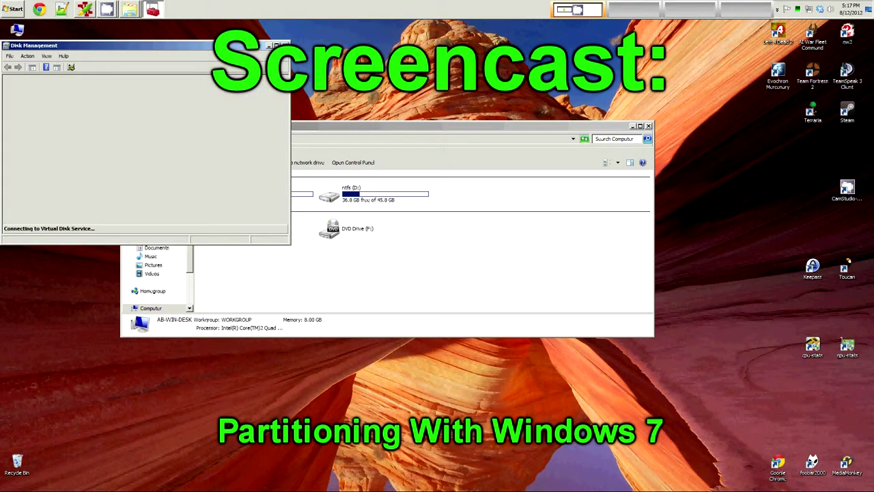
Step: Enlarge Disk Management and arrange it beside the Computer window, keeping it in front
drag(425, 231, 688, 401)
drag(205, 33, 329, 34)
drag(164, 130, 91, 79)
click(332, 143)
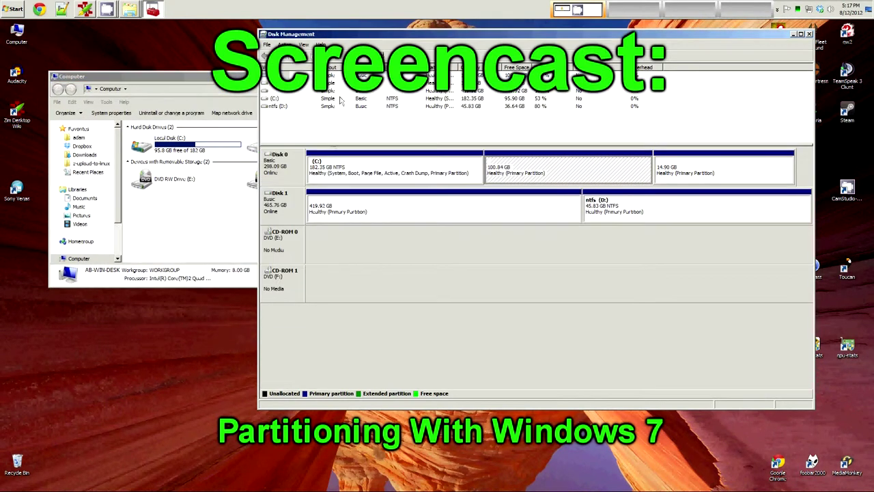
Step: Select the C: partition, view its available actions, then dismiss the menu
click(337, 170)
right_click(337, 170)
key(Escape)
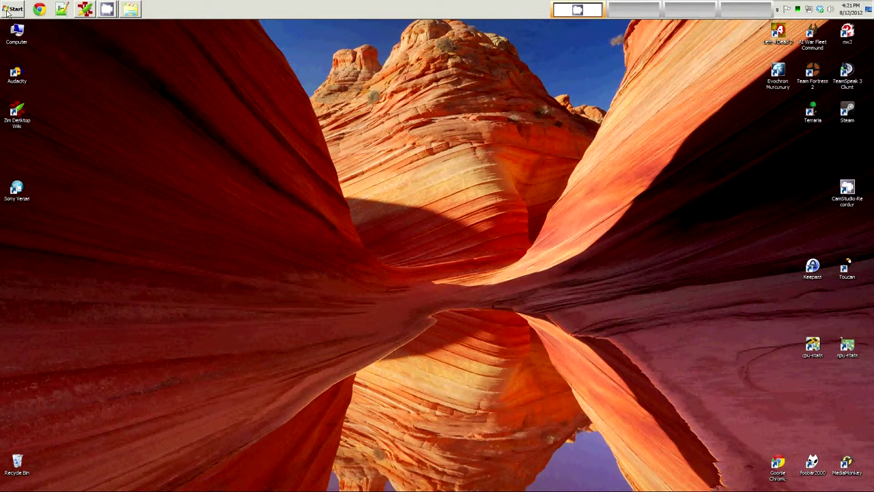
Step: Bring up the Start menu from the desktop's Start button
click(8, 13)
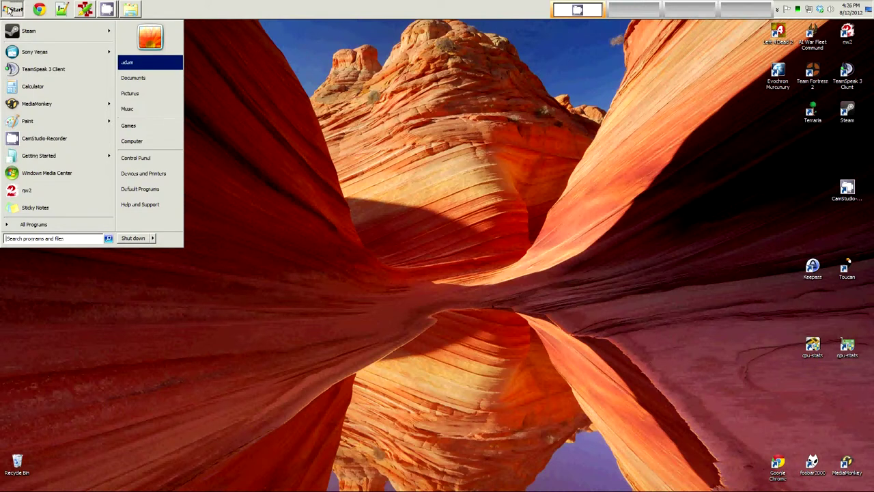
Step: Open Disk Defragmenter via a 'disk' search, select drive C: and start defragmenting it
text(disk)
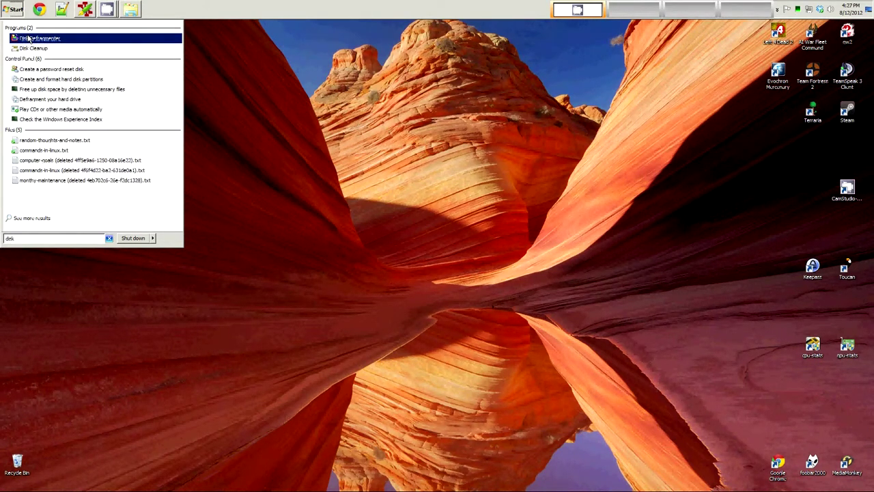
click(28, 39)
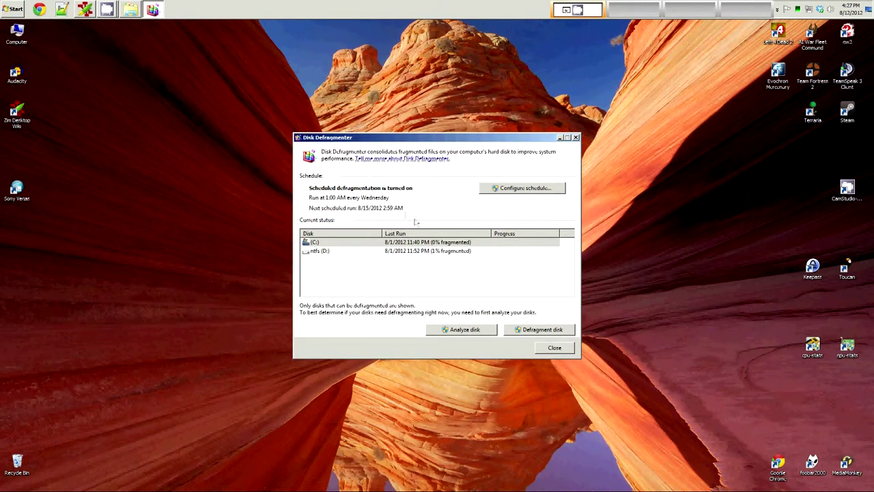
click(444, 245)
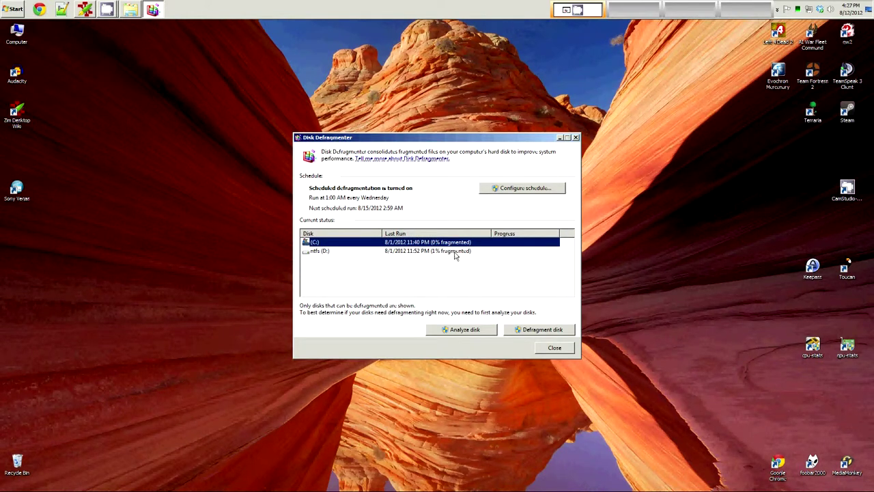
click(413, 245)
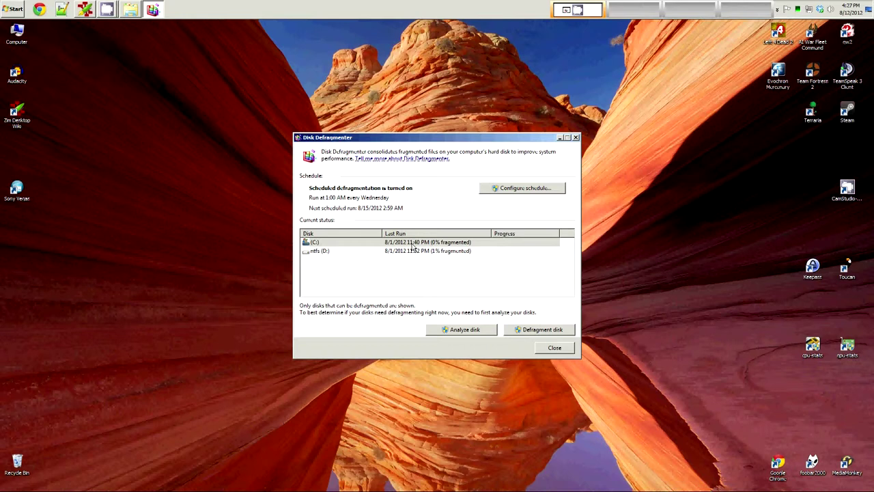
click(412, 246)
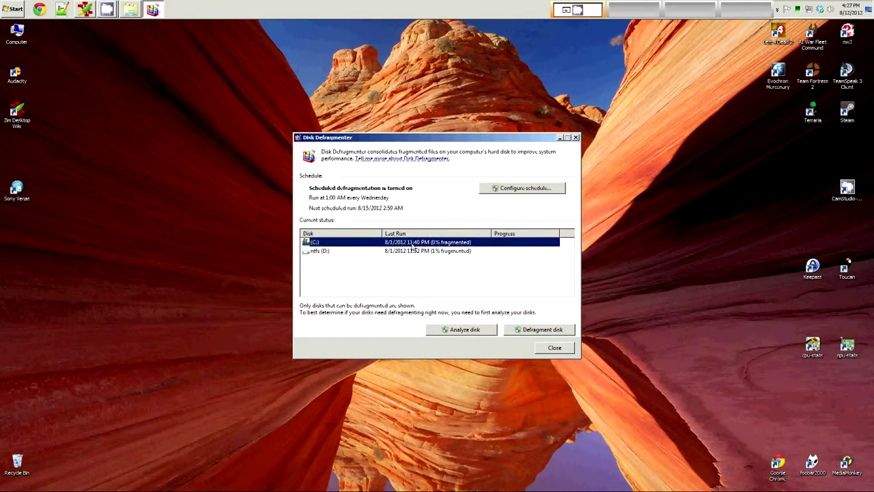
click(550, 332)
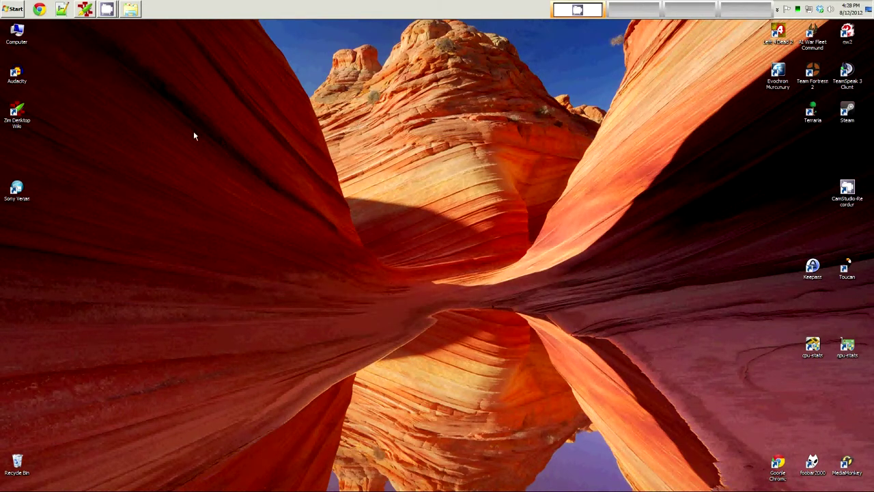
Step: Reopen Disk Management via a 'hard' search, then move and enlarge it to list all drives
click(14, 9)
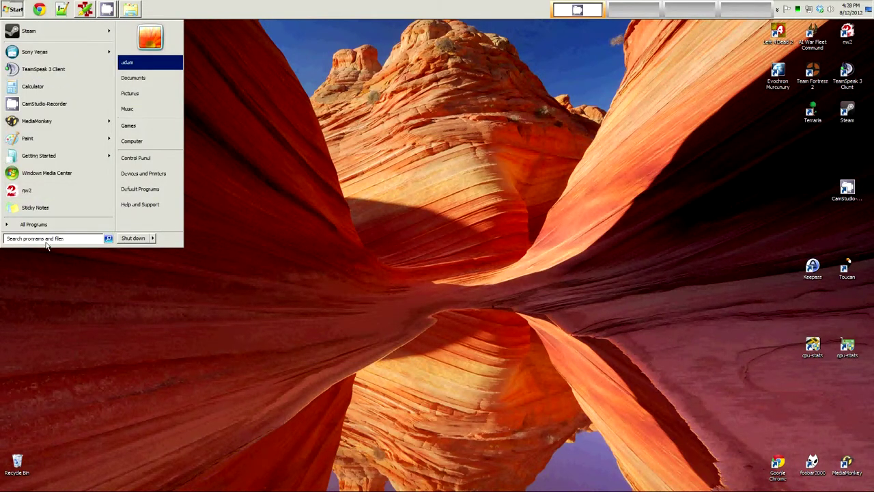
click(42, 240)
text(hard)
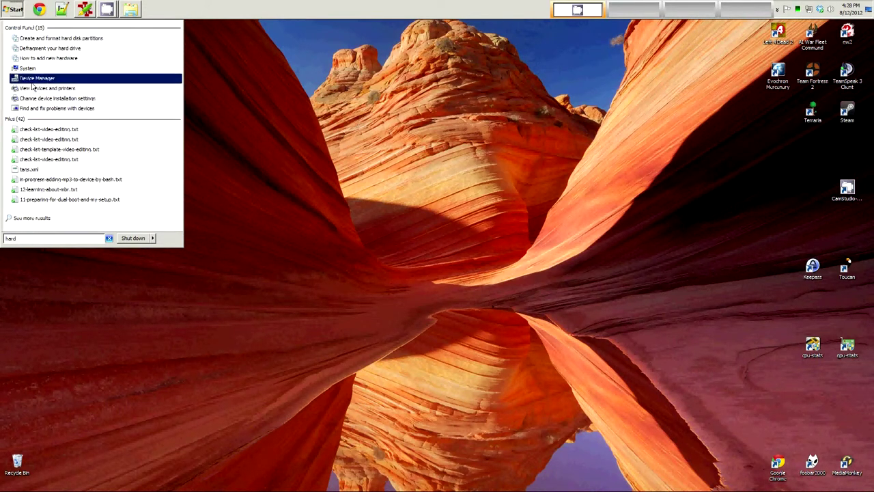
click(71, 41)
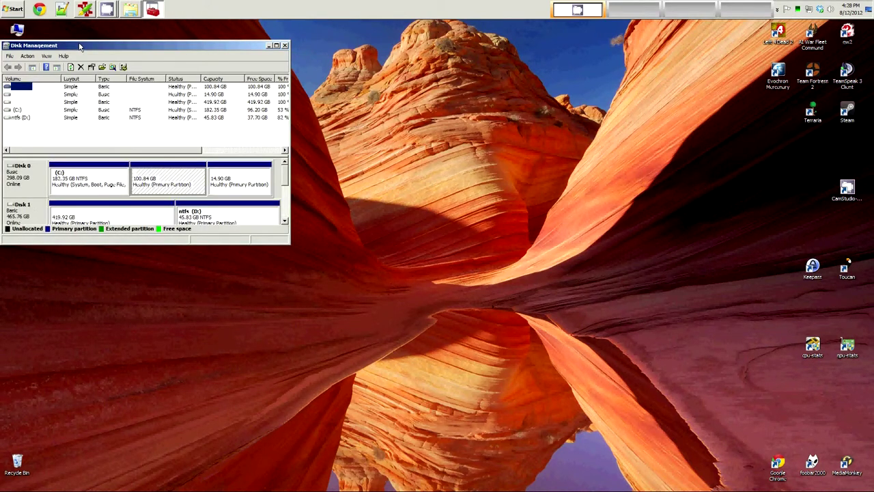
drag(79, 46, 186, 49)
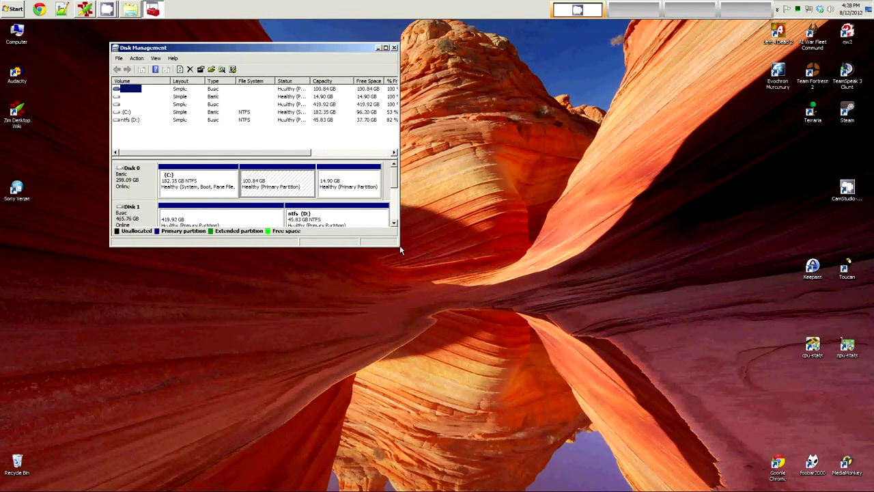
drag(400, 245, 635, 344)
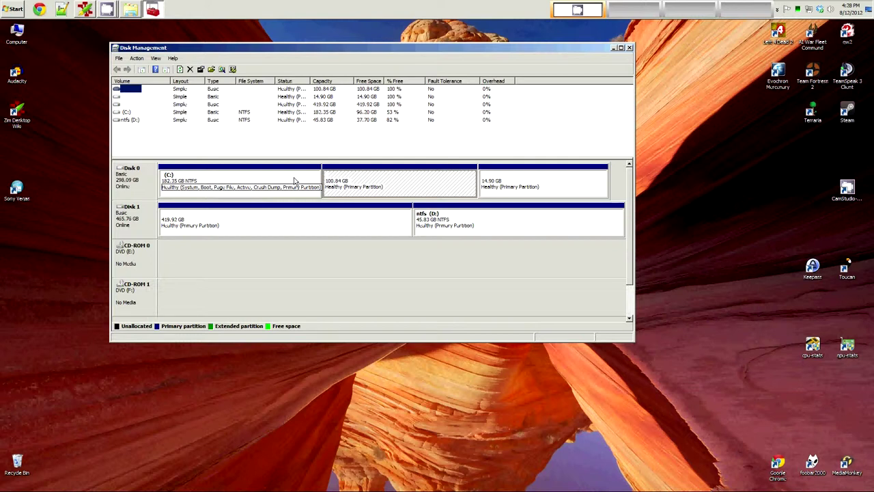
click(418, 215)
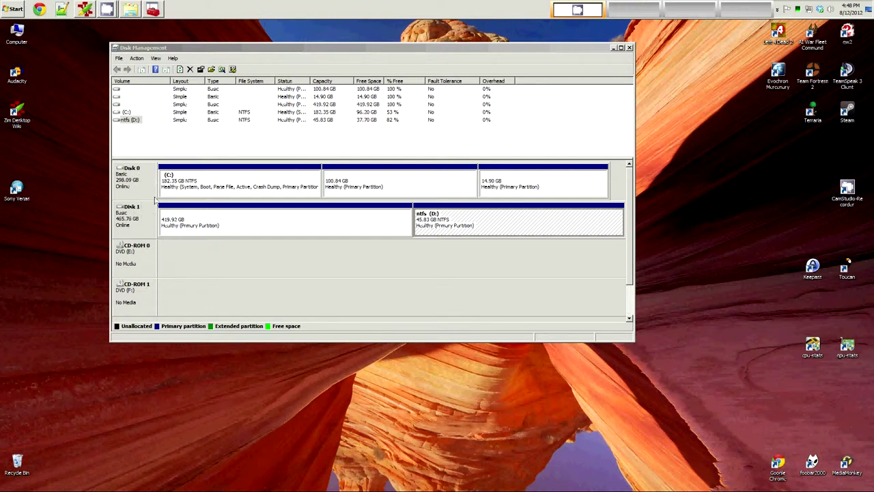
click(213, 183)
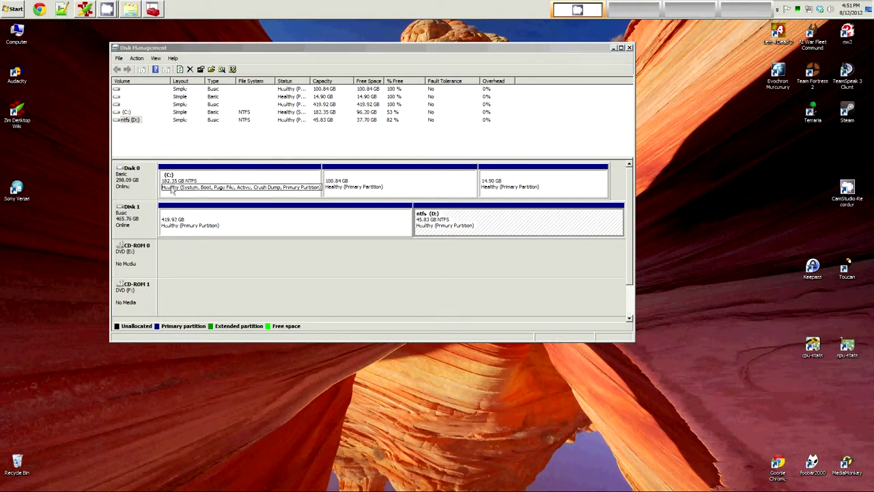
click(172, 191)
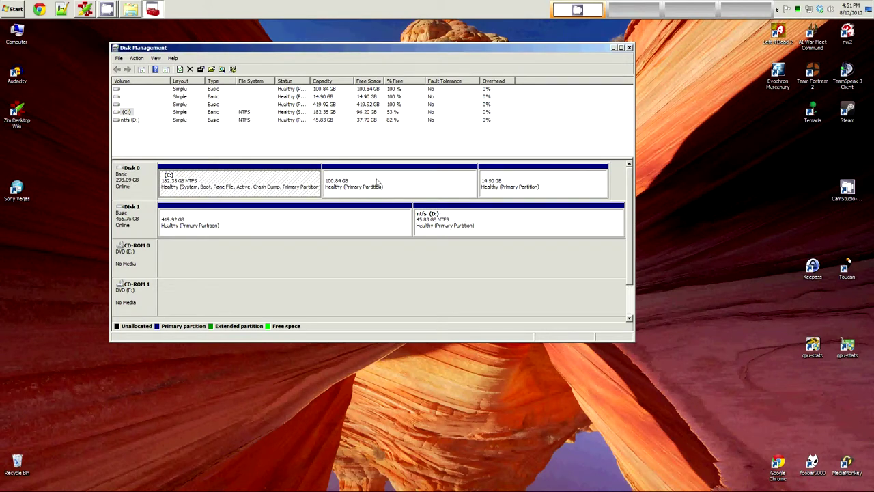
click(212, 183)
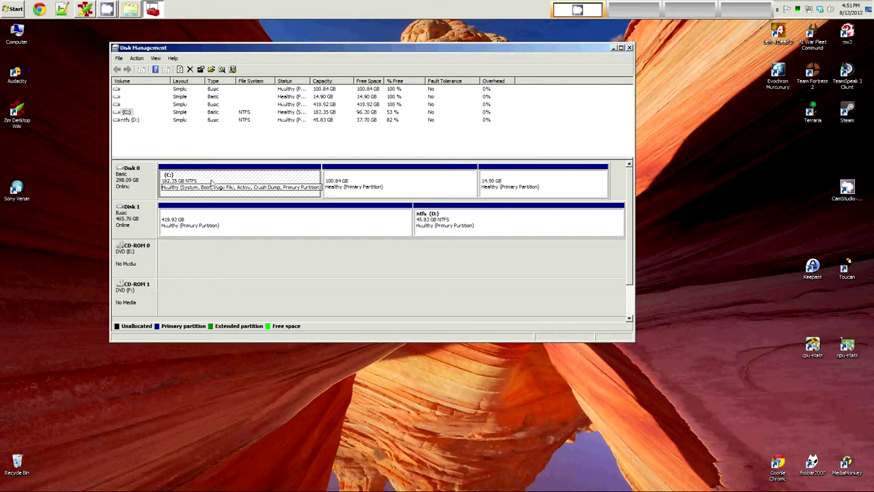
click(364, 186)
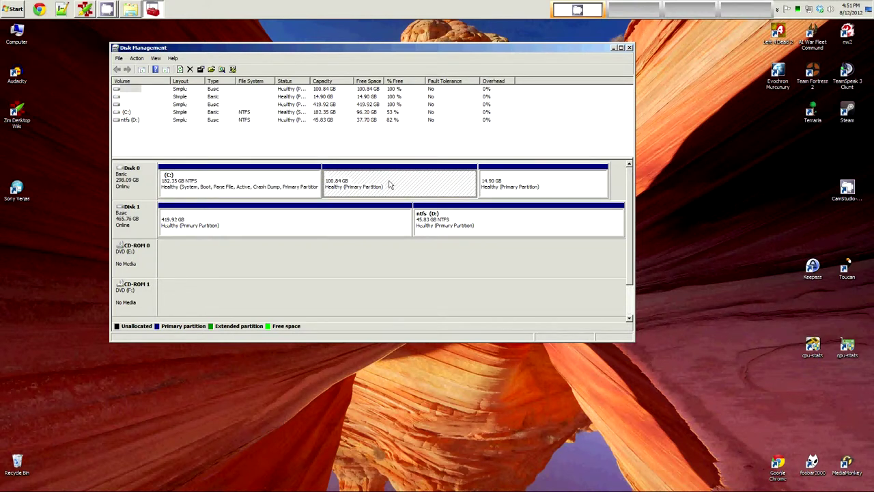
click(496, 188)
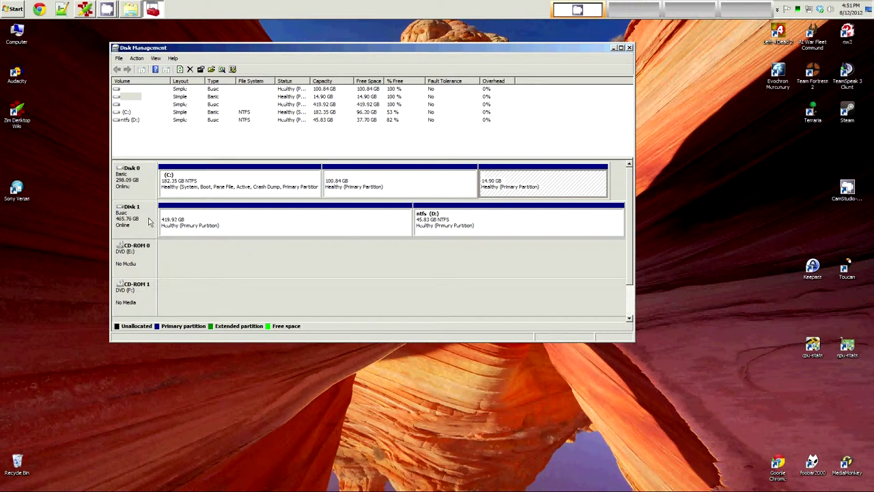
click(193, 222)
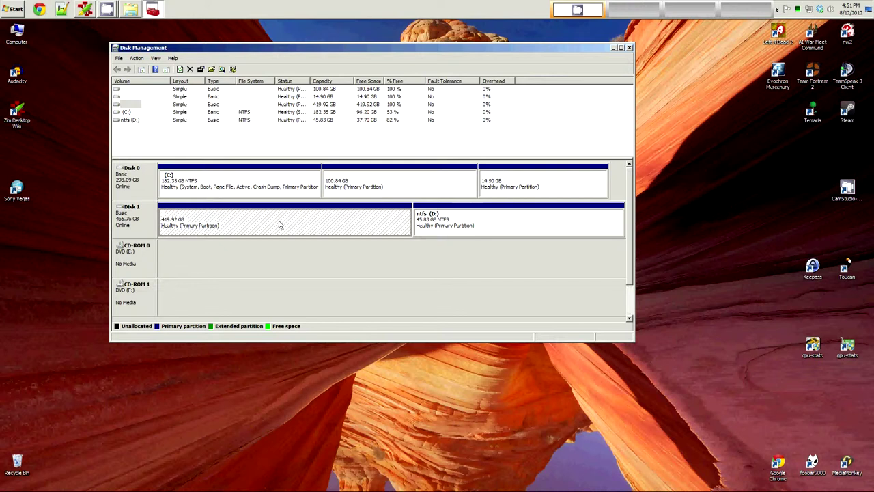
click(483, 225)
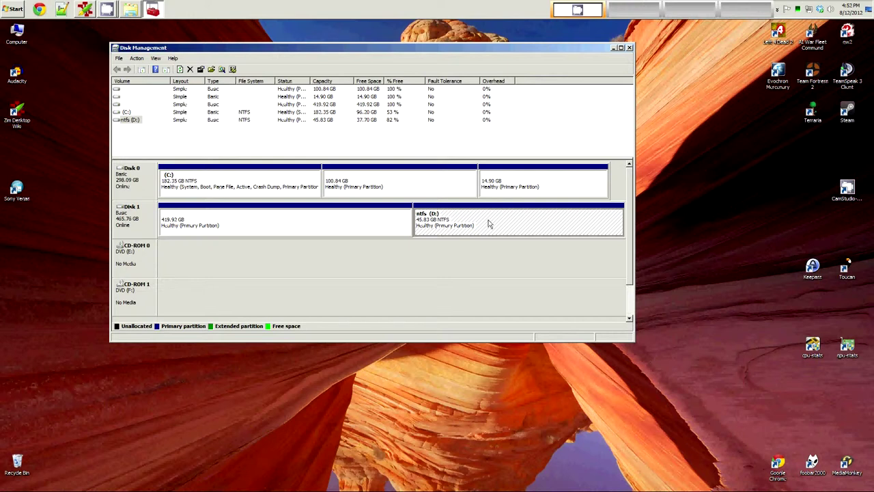
click(500, 146)
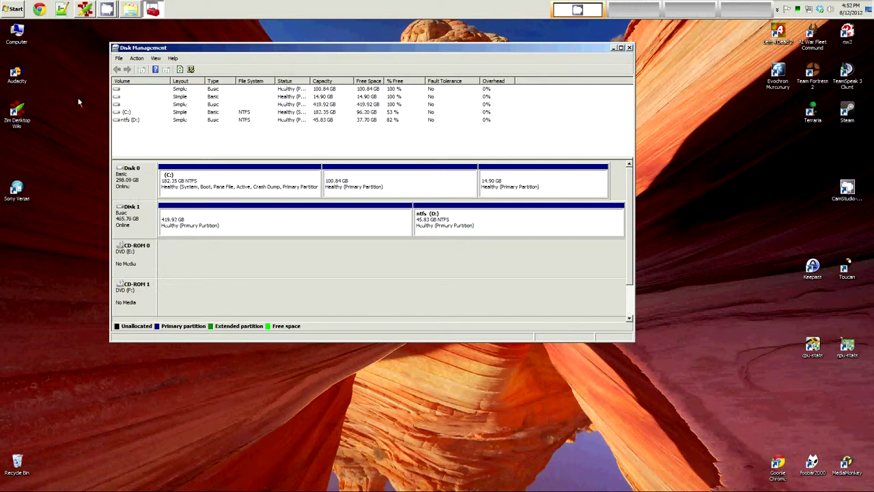
click(57, 61)
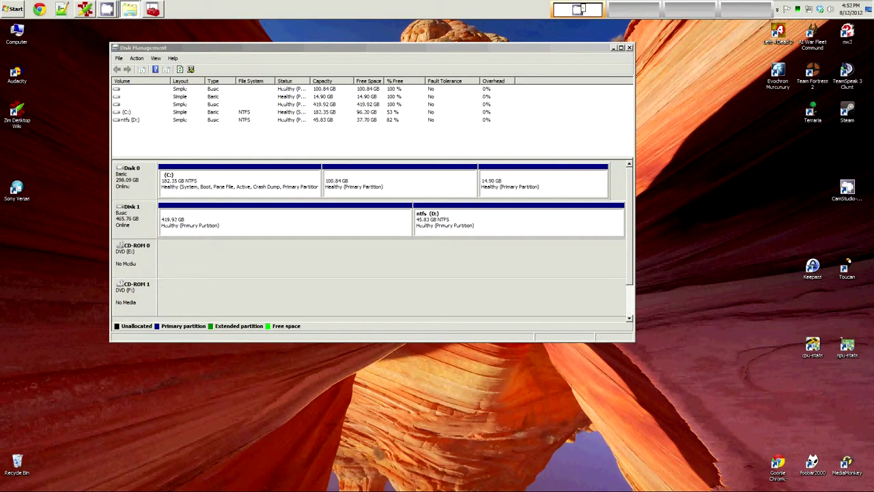
key(super+e)
double_click(347, 147)
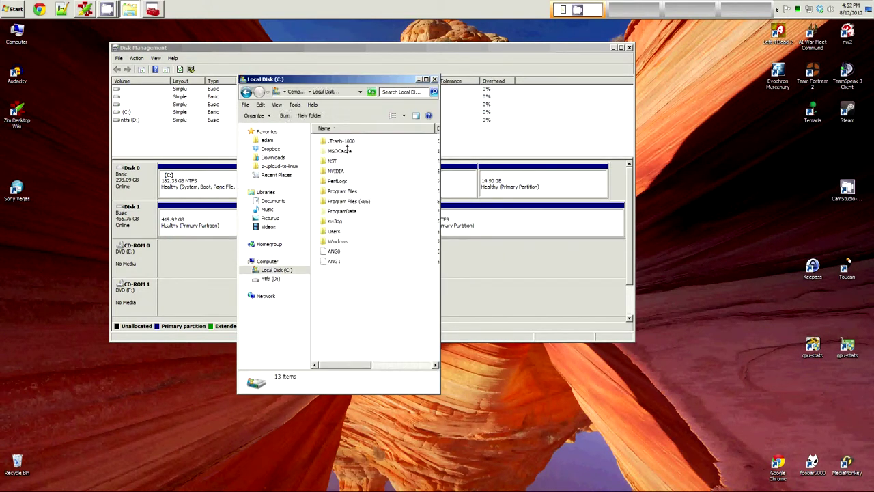
double_click(335, 231)
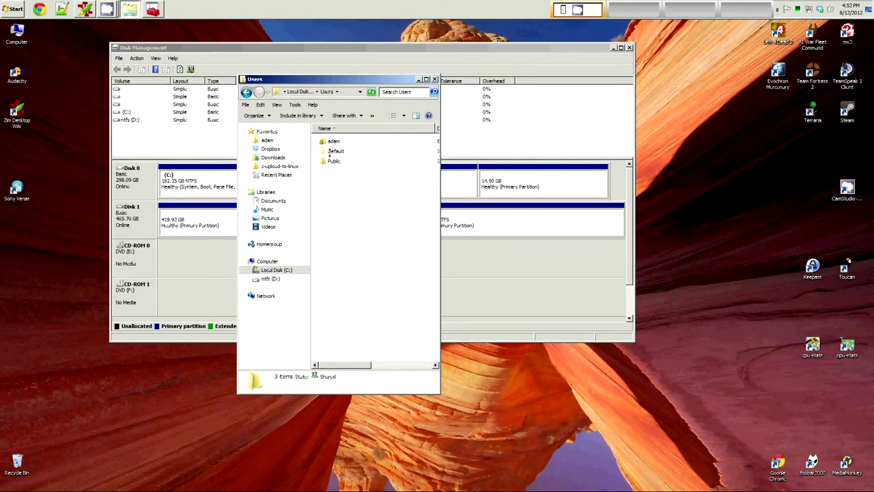
double_click(333, 141)
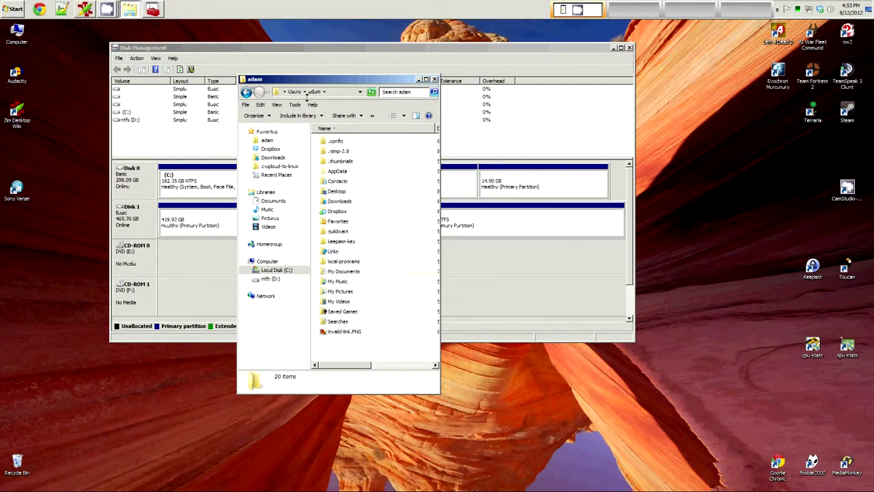
drag(302, 79, 369, 74)
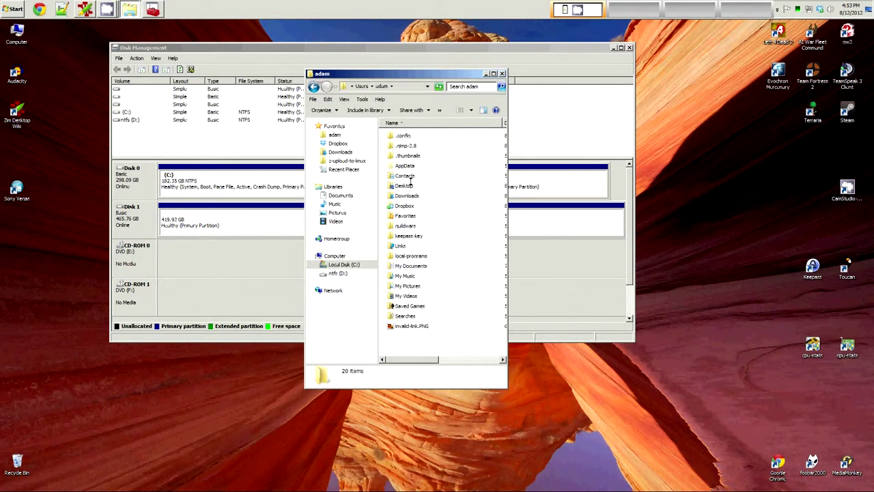
click(502, 73)
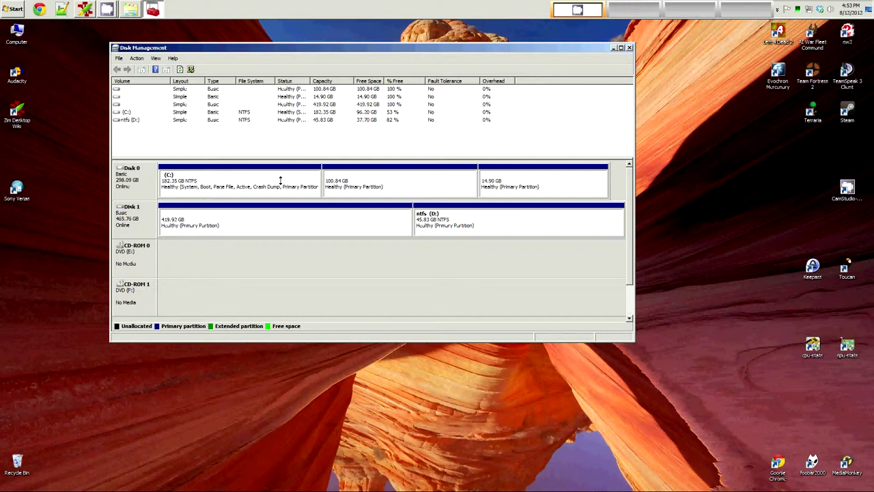
click(280, 179)
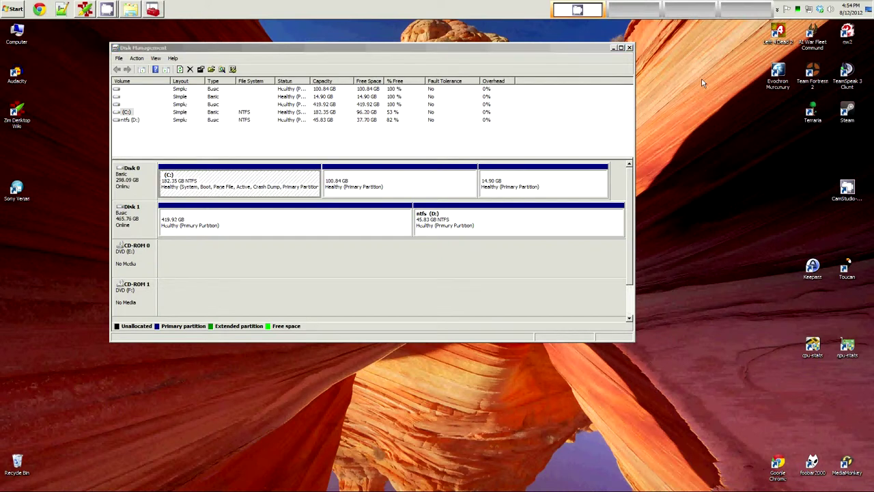
click(256, 184)
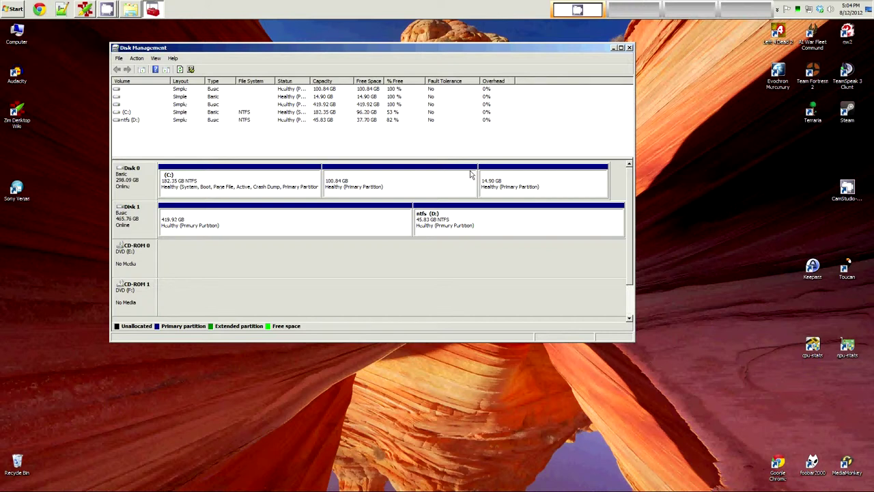
click(262, 186)
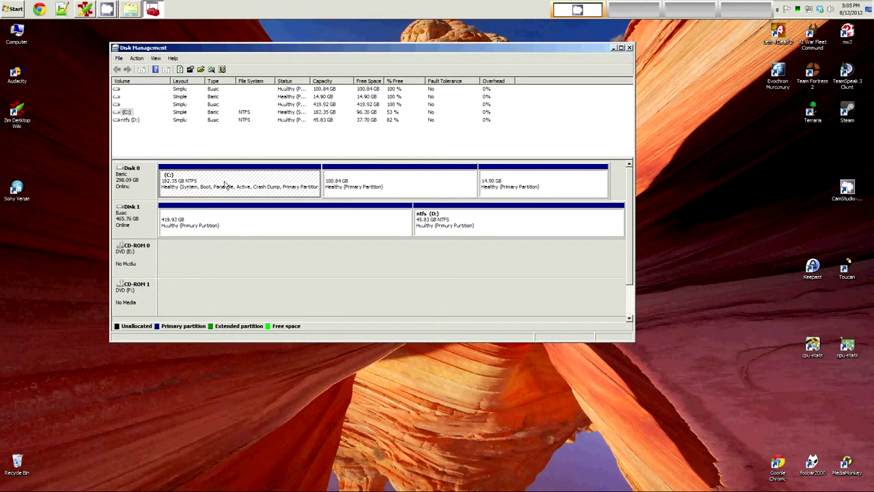
right_click(225, 185)
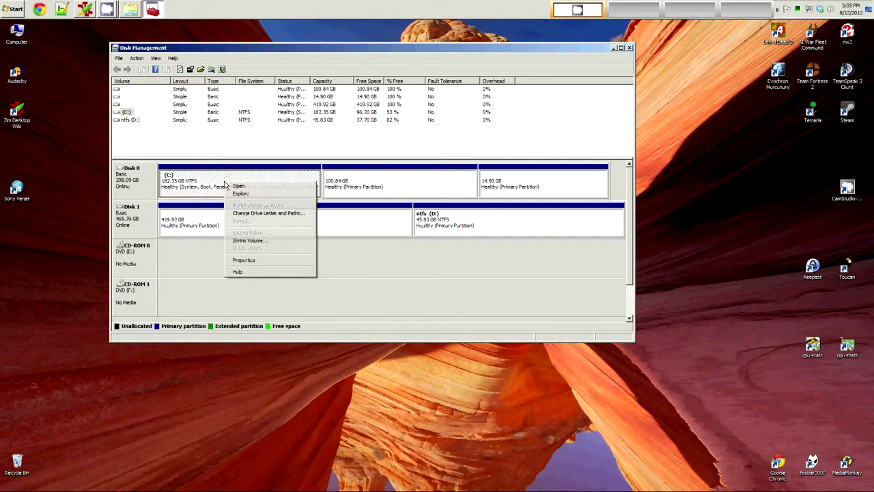
click(252, 241)
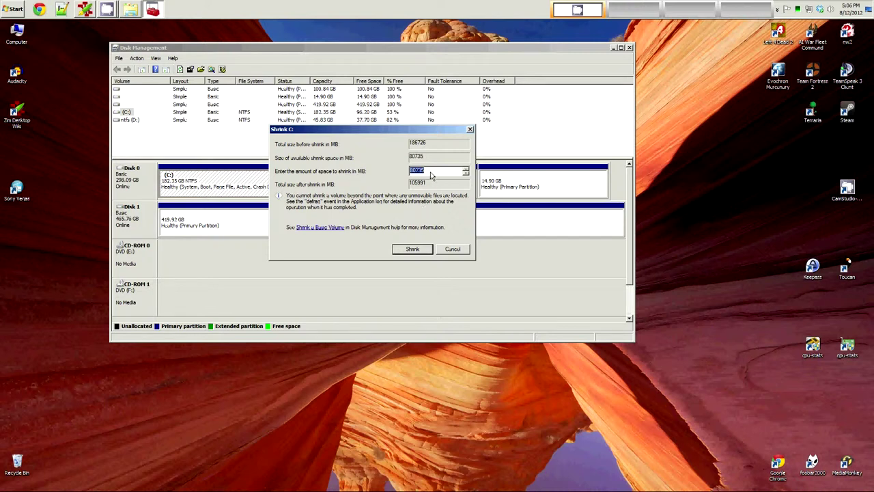
click(455, 250)
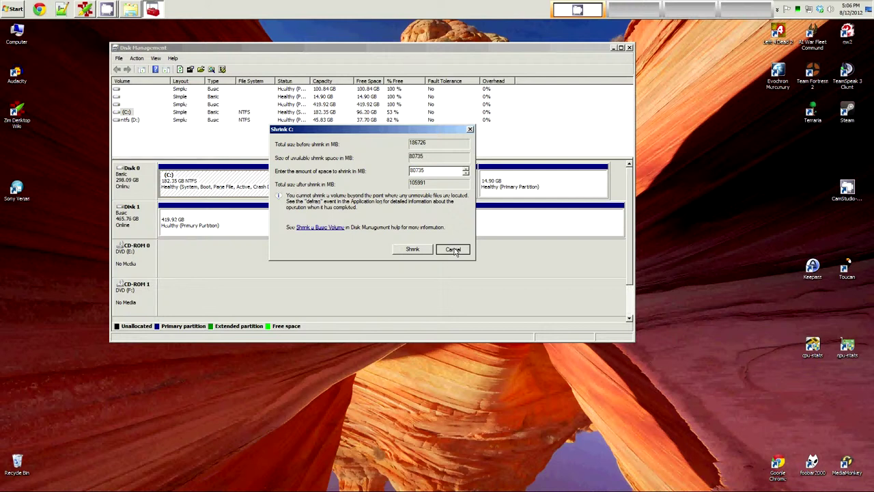
click(454, 250)
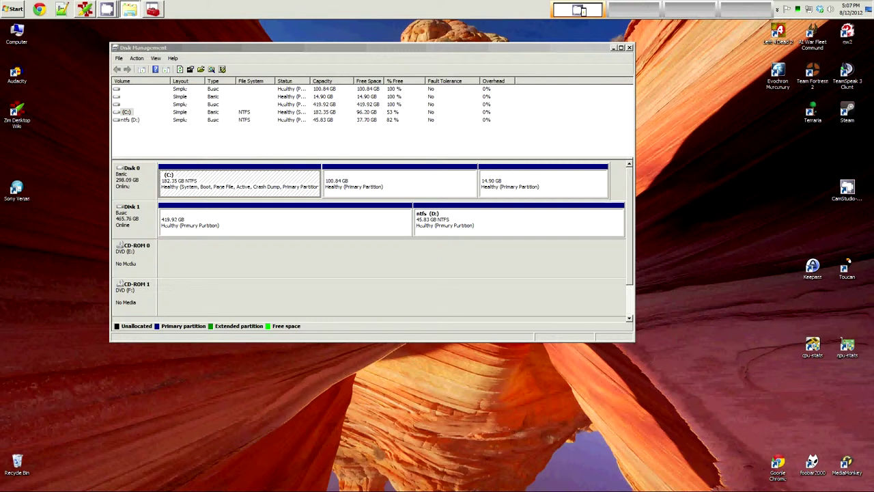
key(super+e)
click(259, 139)
double_click(259, 140)
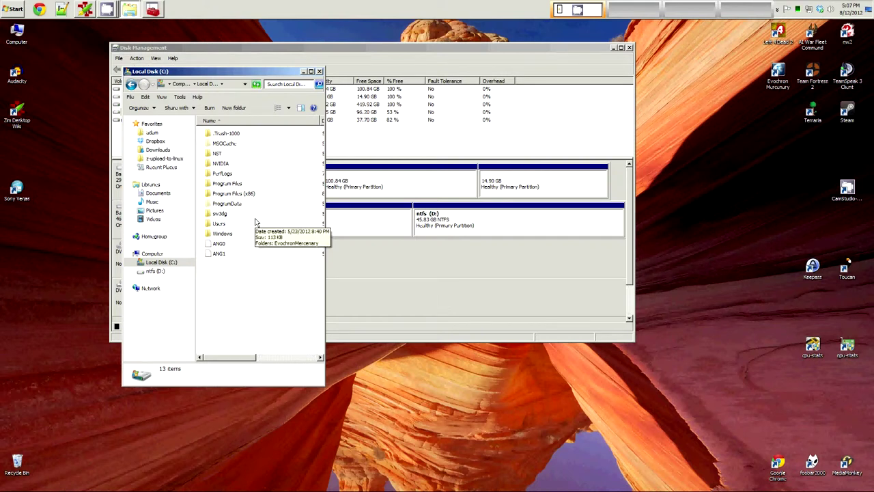
double_click(219, 225)
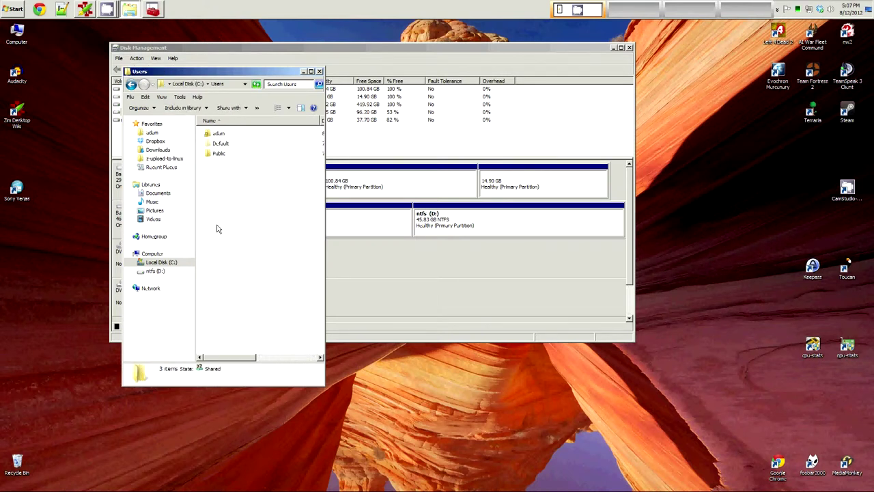
double_click(218, 133)
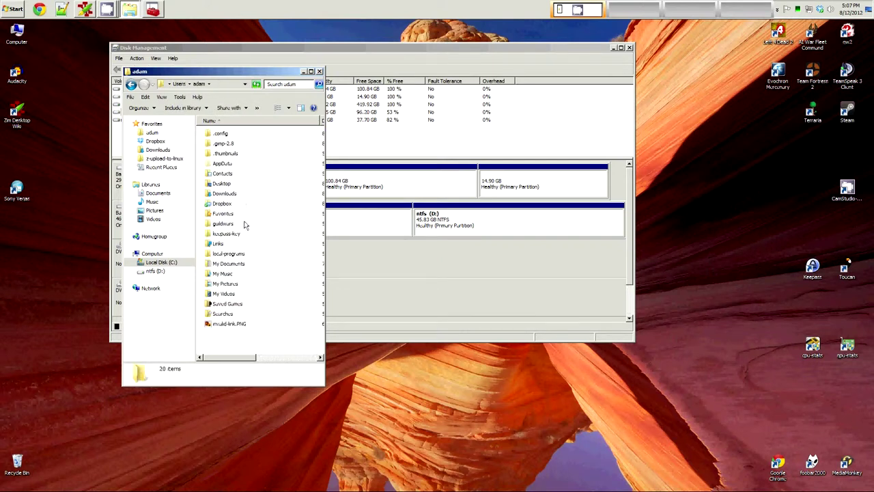
double_click(230, 265)
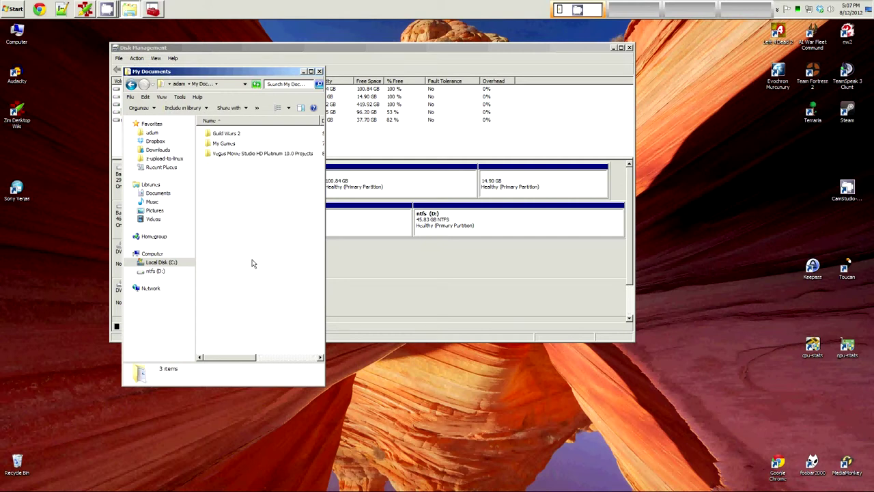
key(BackSpace)
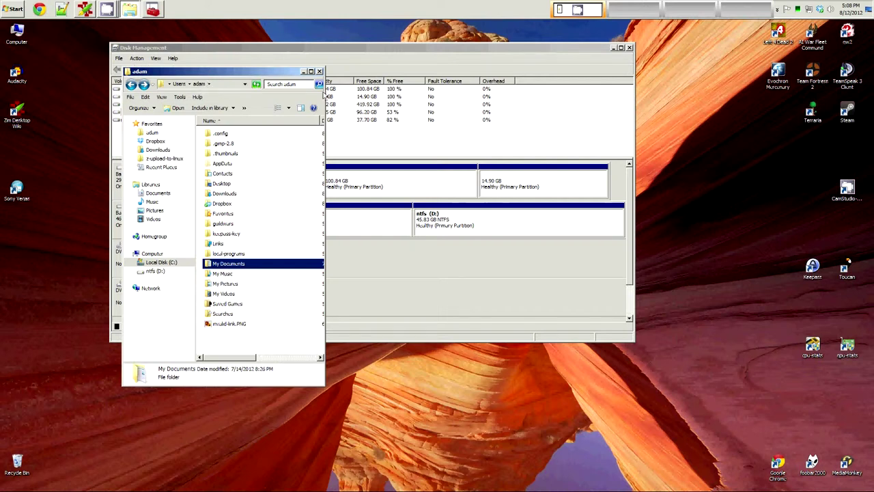
click(320, 72)
click(229, 189)
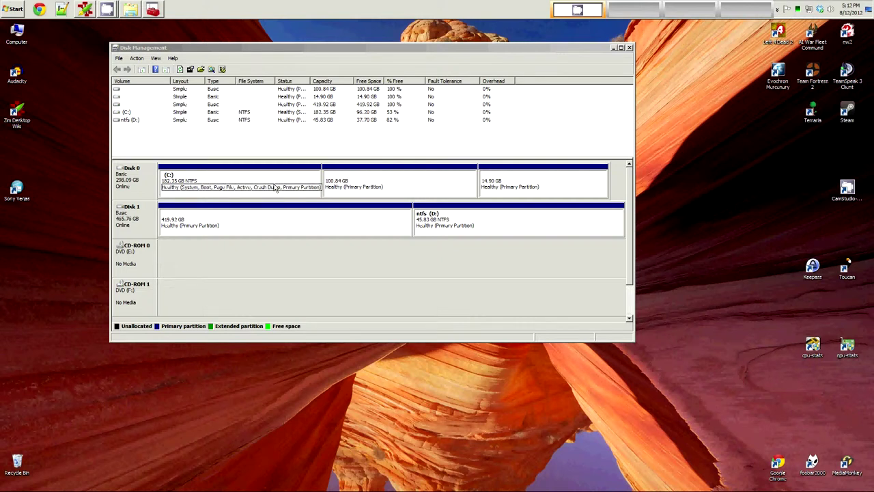
click(218, 186)
right_click(218, 186)
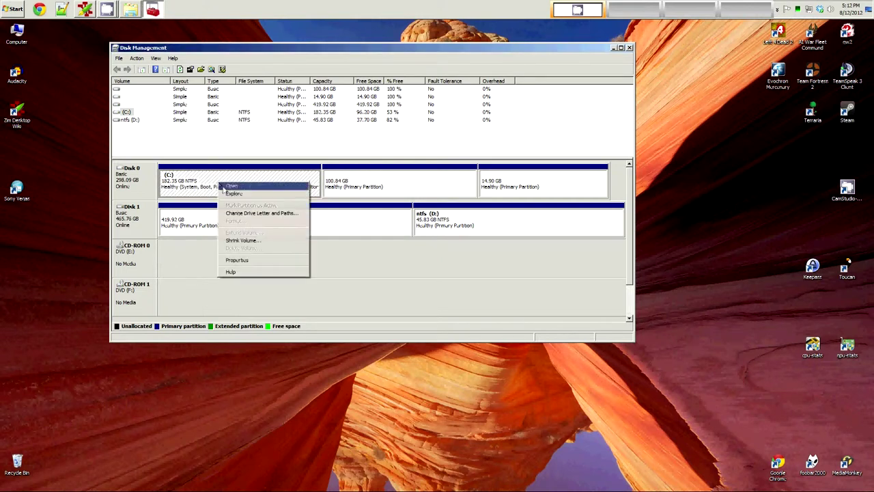
click(240, 240)
drag(440, 172, 388, 174)
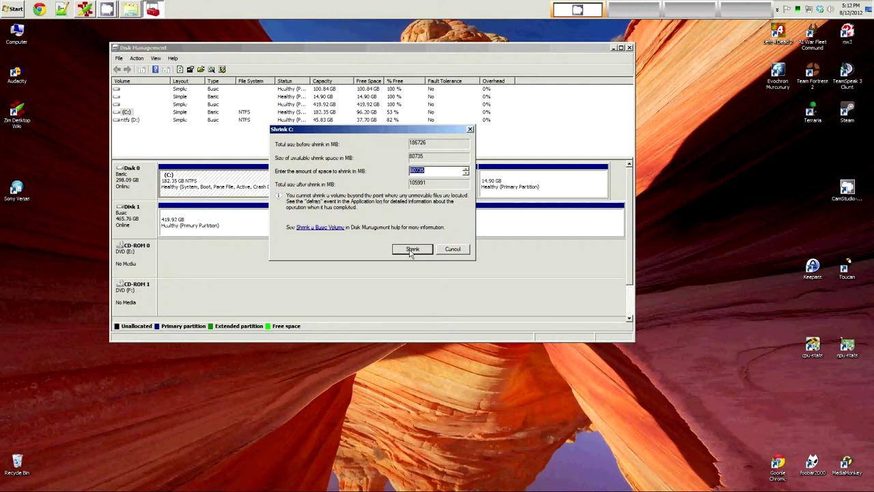
click(452, 249)
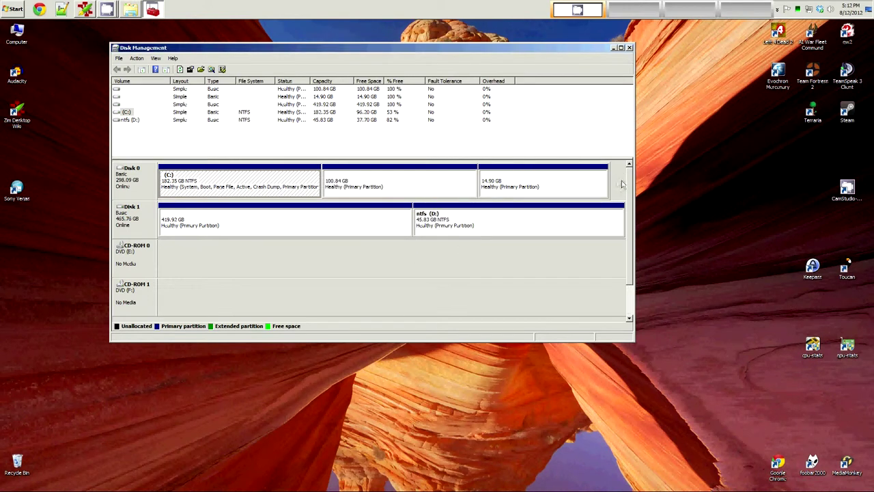
Step: Stretch Disk Management's partition bars wider, then open the desktop Computer icon
drag(634, 184, 798, 184)
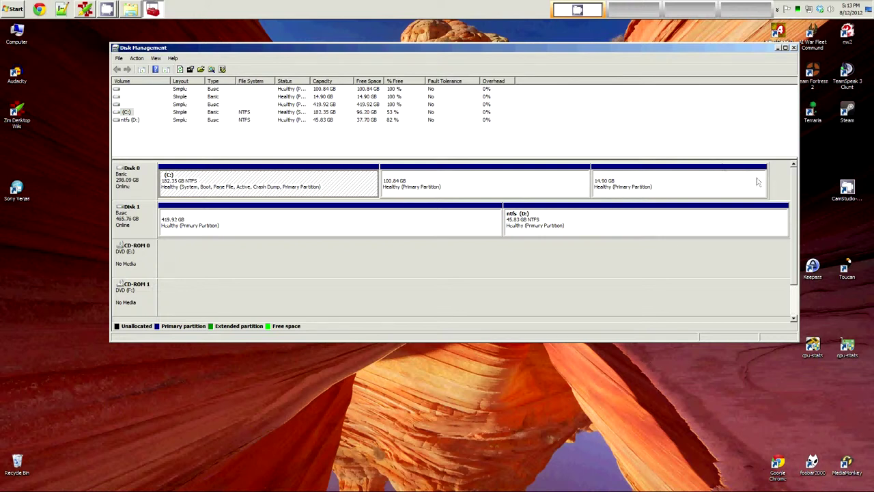
double_click(19, 32)
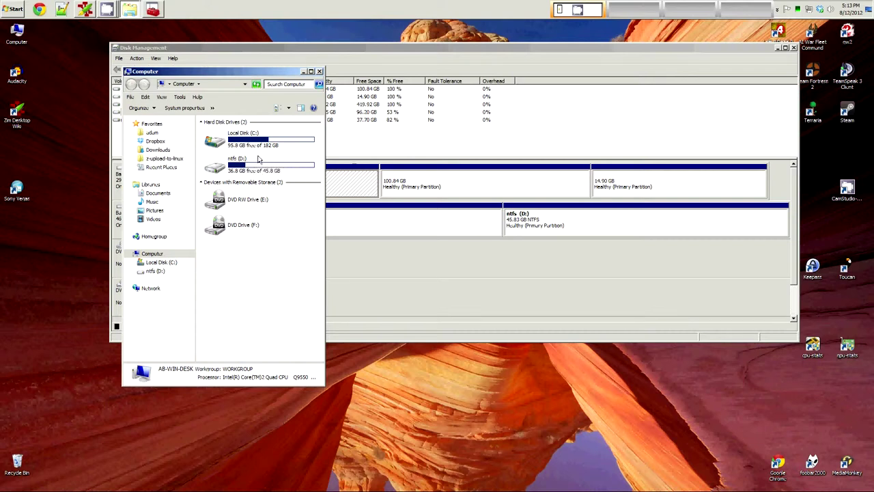
Step: Check C:'s actions, then select the 100.84 GB, 14.90 GB and C: partitions in turn
right_click(355, 186)
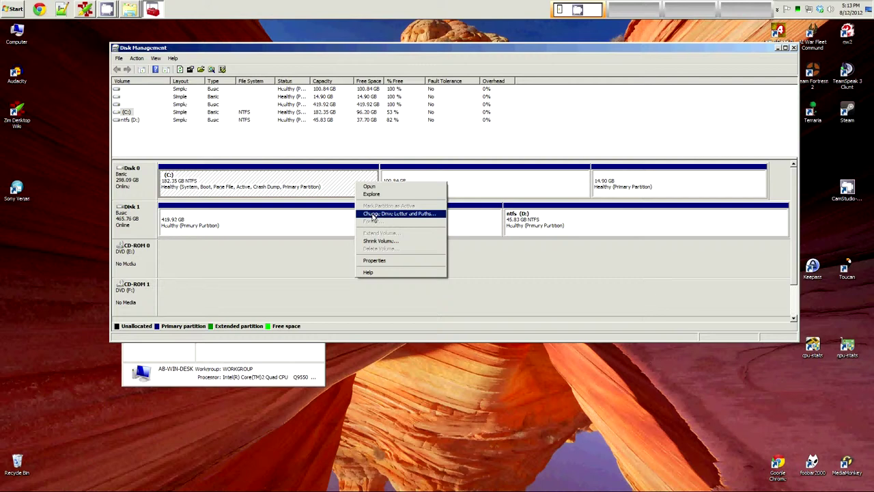
click(301, 270)
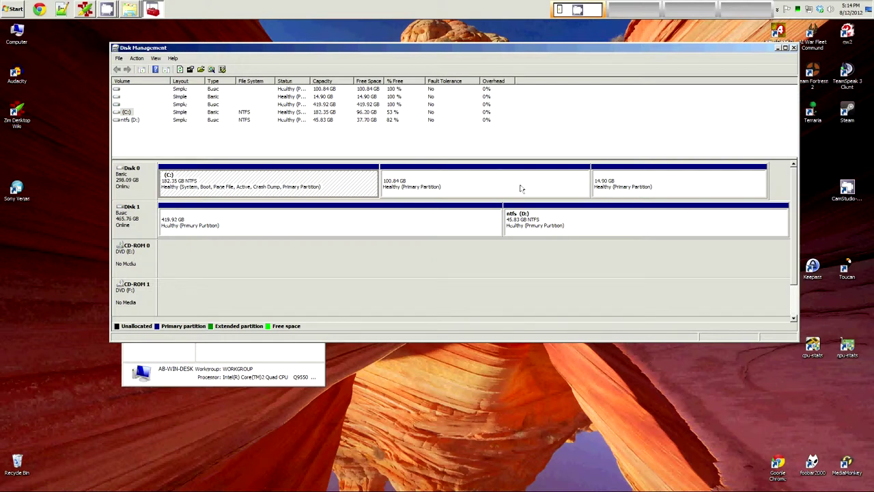
click(409, 189)
click(643, 183)
click(453, 191)
click(298, 190)
Step: Close Disk Management with Alt+F4, leaving the Computer window open
key(alt+F4)
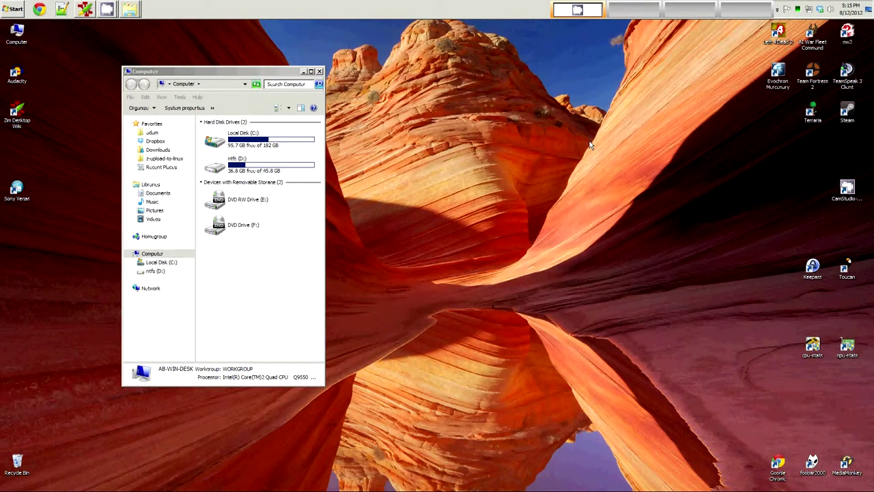